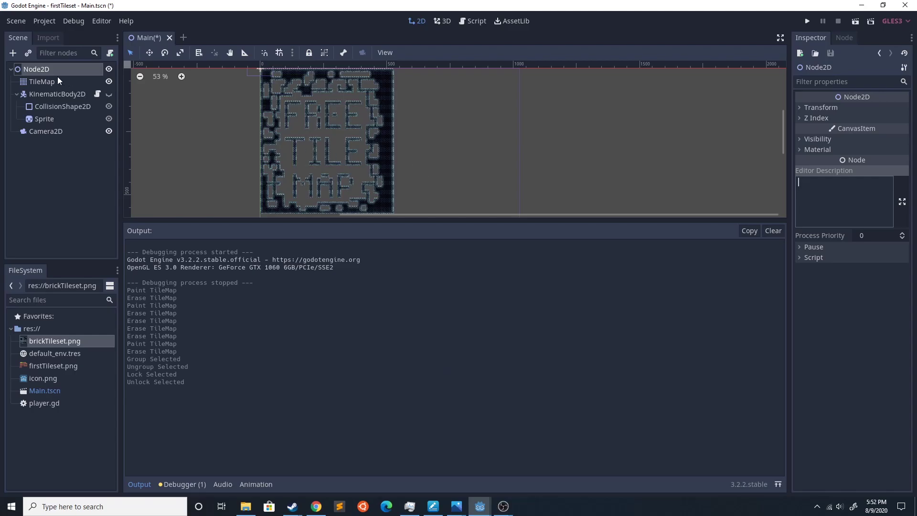
Select the demo TileMap and paint a short run of brick tiles onto it.
left_click(35, 82)
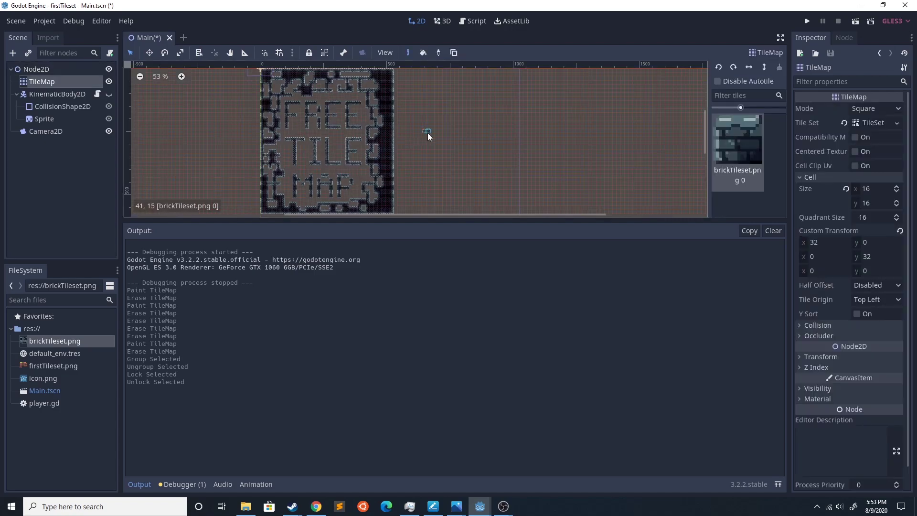
mouse_move(419, 135)
left_mouse_down()
mouse_move(437, 119)
mouse_move(420, 116)
mouse_move(424, 102)
mouse_move(436, 134)
mouse_move(459, 129)
mouse_move(444, 124)
mouse_move(452, 101)
left_mouse_up()
scroll(430, 134, "up", 1)
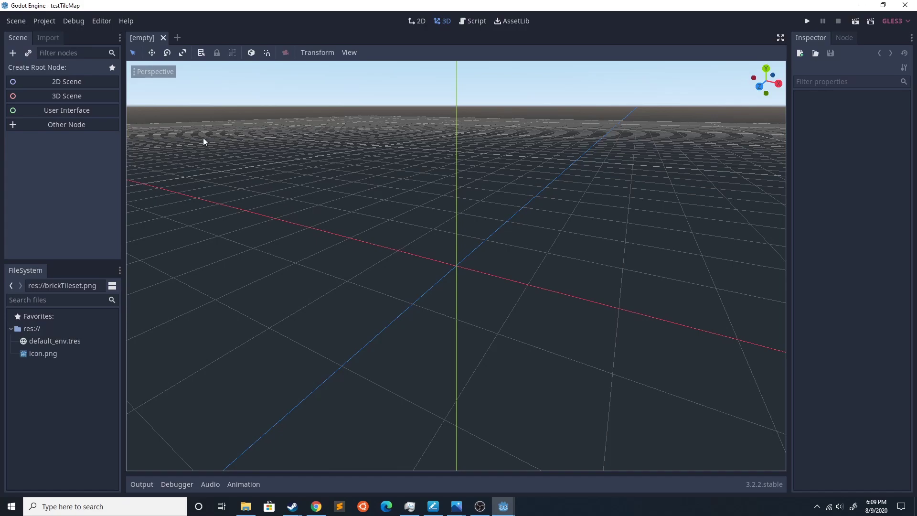
Create a 2D scene with a TileMap child under the Node2D root.
left_click(93, 83)
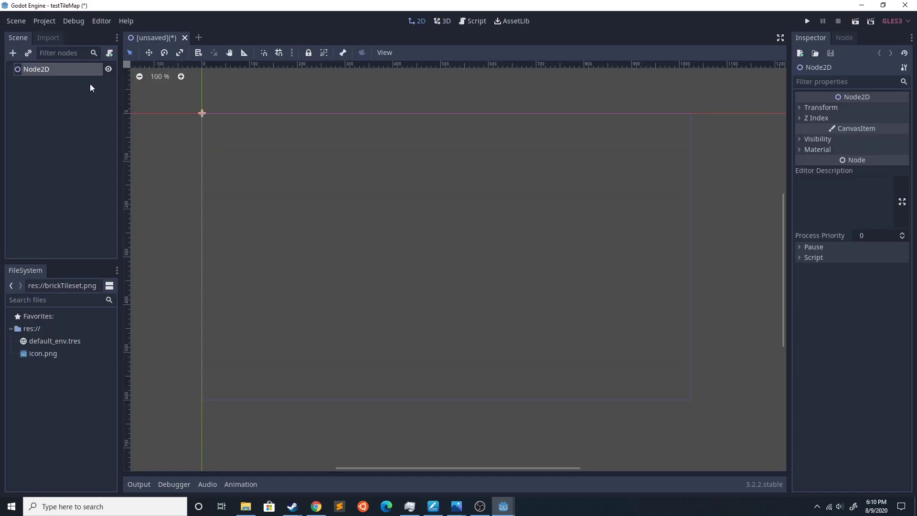
left_click(13, 53)
type("tilem")
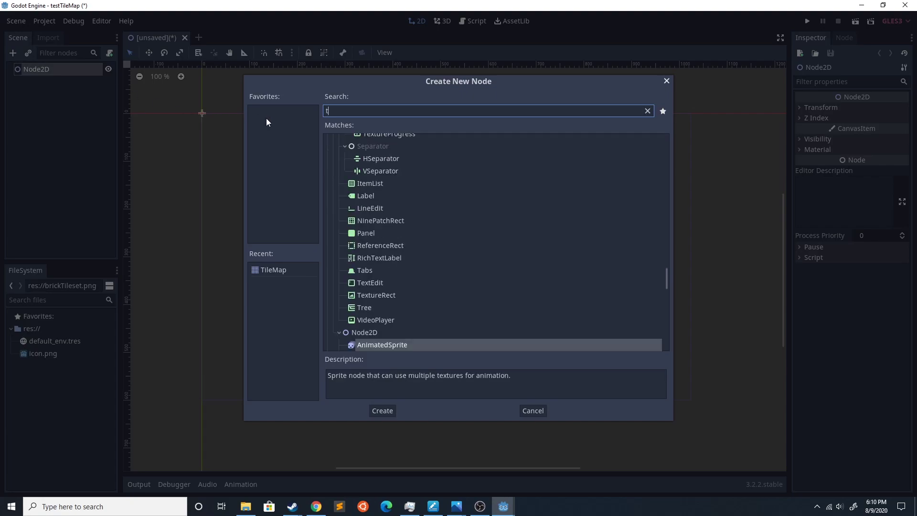
double_click(416, 182)
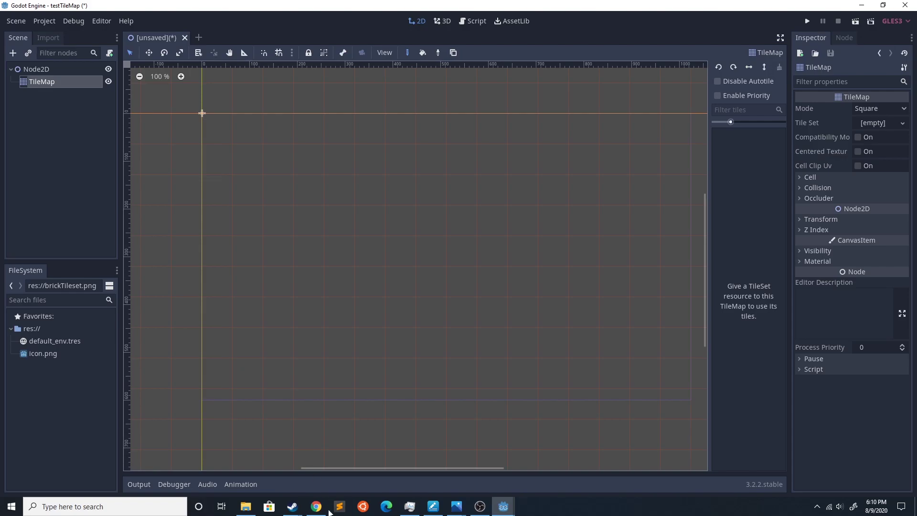
Import brickTileset.png from File Explorer into the project's FileSystem dock.
left_click(246, 506)
left_click_drag(578, 98, 101, 370)
left_click(77, 184)
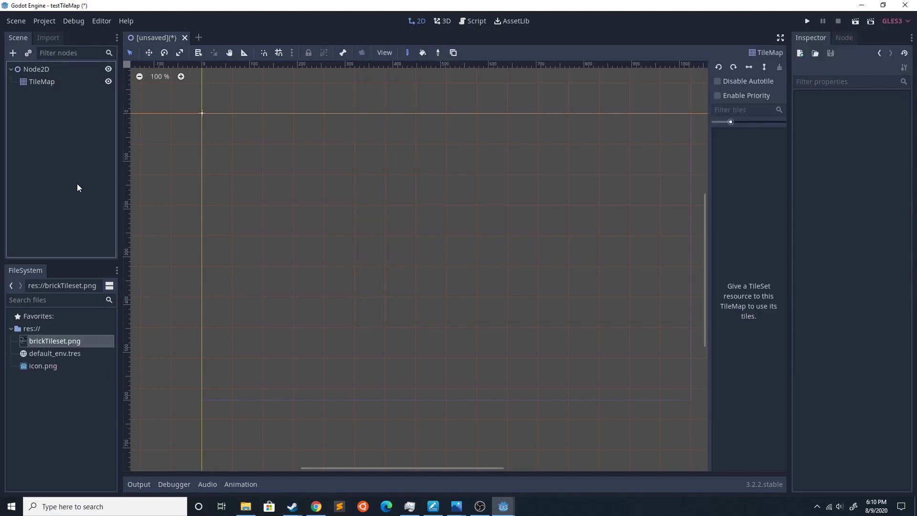
Reimport brickTileset.png with Filter unchecked, then reselect the TileMap node.
left_click(70, 340)
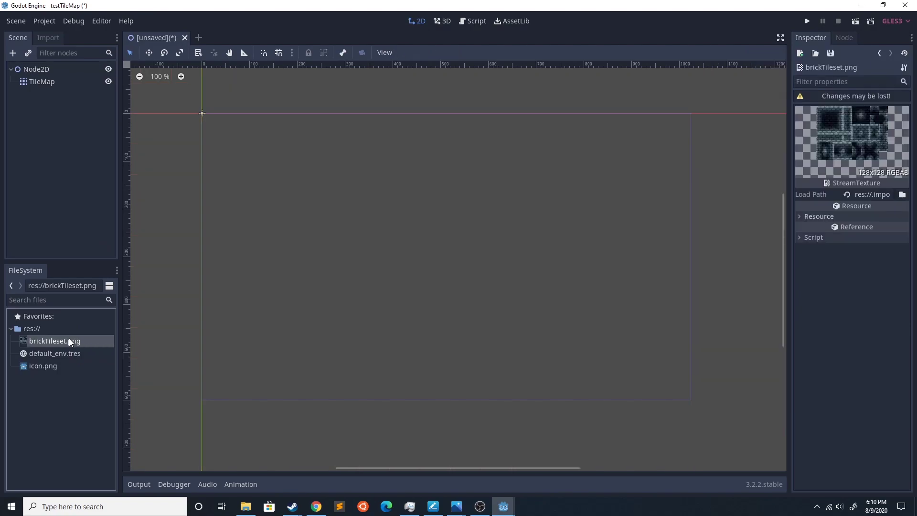
left_click(50, 38)
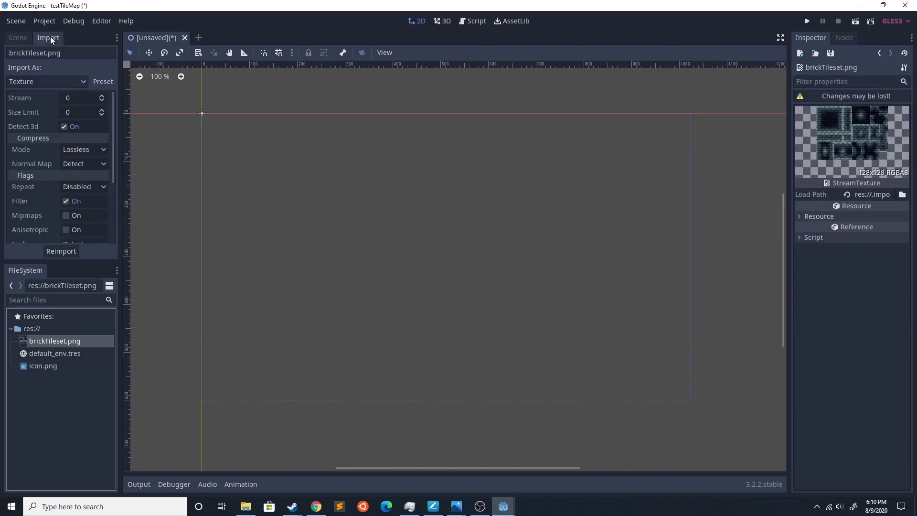
left_click(63, 202)
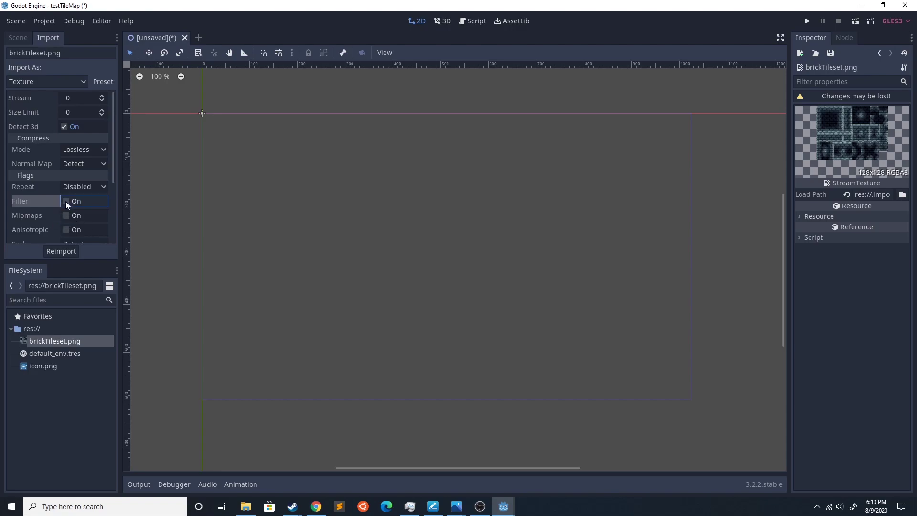
left_click(58, 253)
left_click(17, 38)
left_click(38, 82)
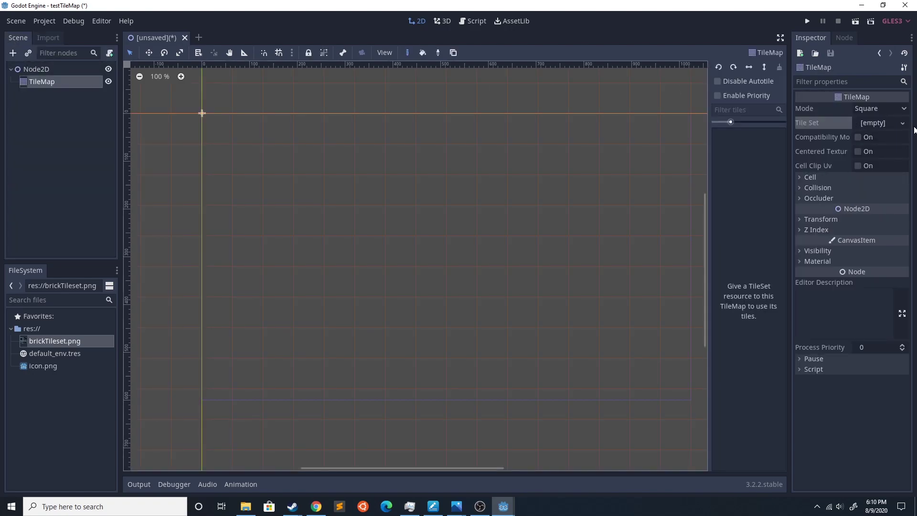
Assign a New TileSet to the TileMap and add brickTileset.png as its texture.
left_click(903, 124)
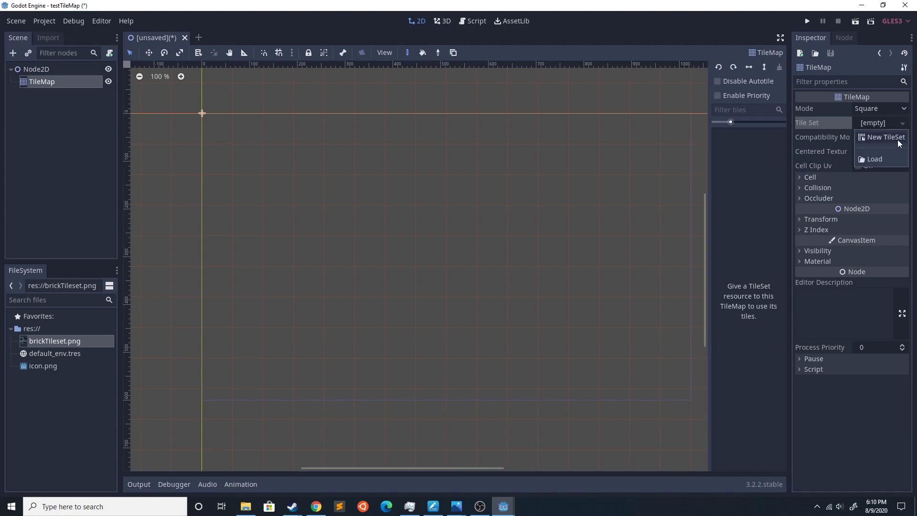
left_click(896, 139)
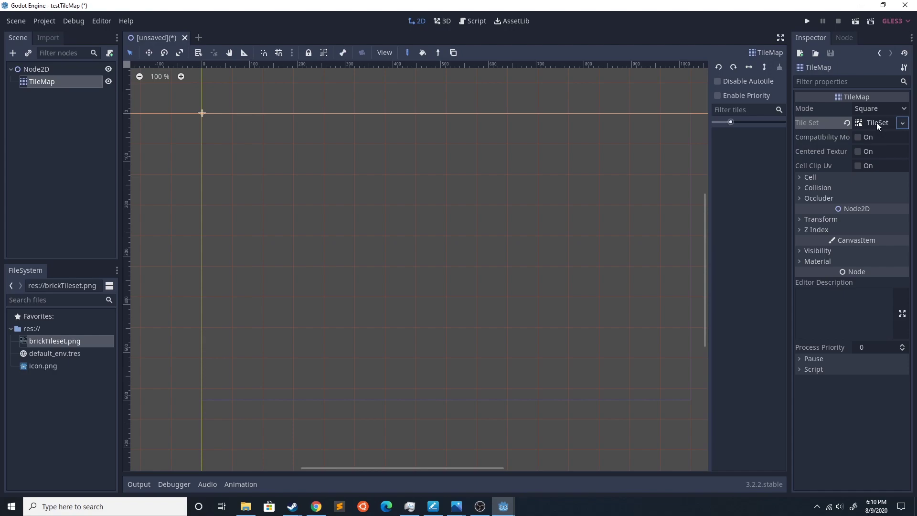
left_click(876, 122)
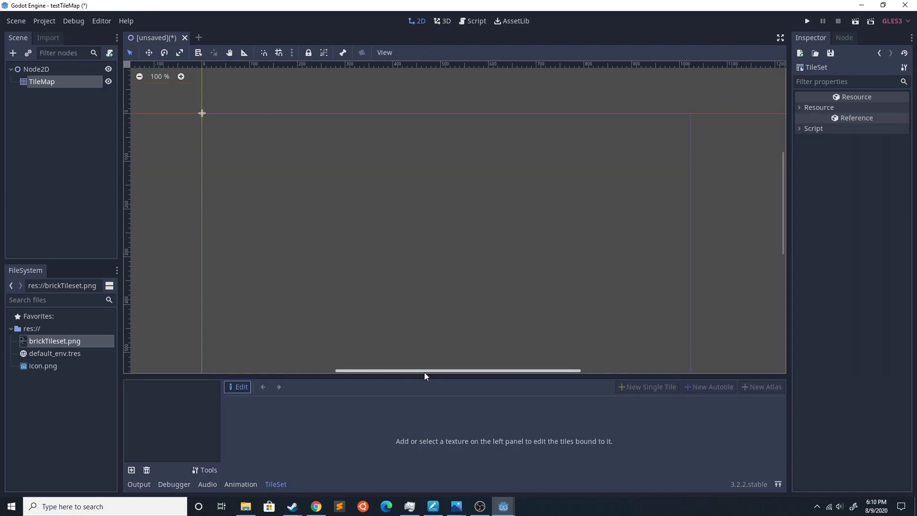
left_click_drag(426, 375, 128, 261)
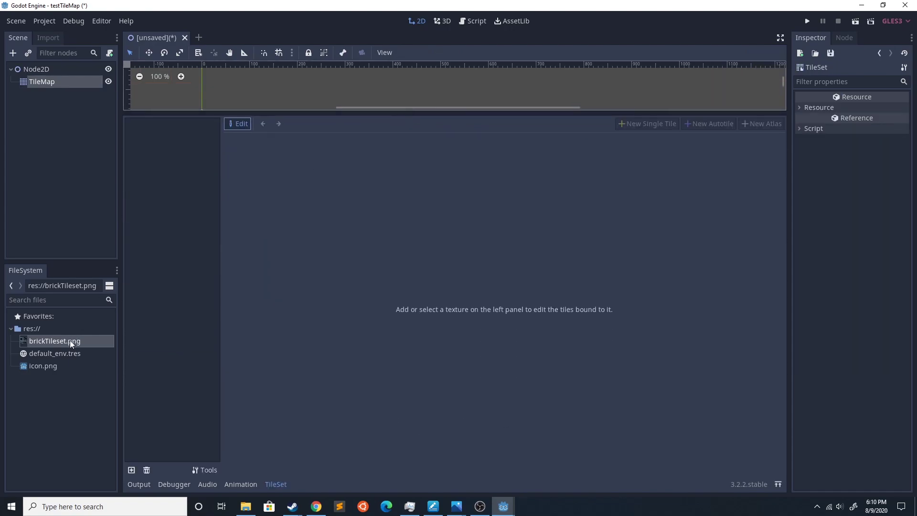
left_click_drag(64, 345, 167, 170)
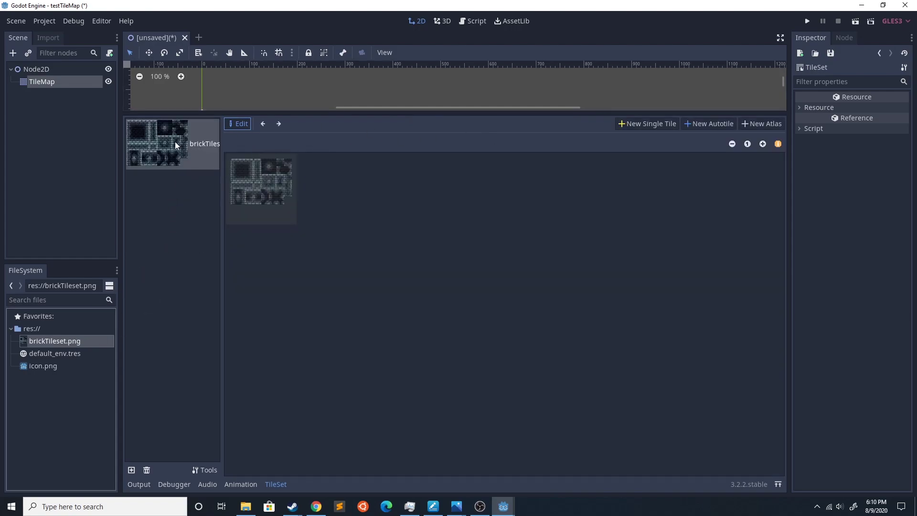
Create a new autotile and mark the 4x3 brick tiles as its region.
left_click(720, 124)
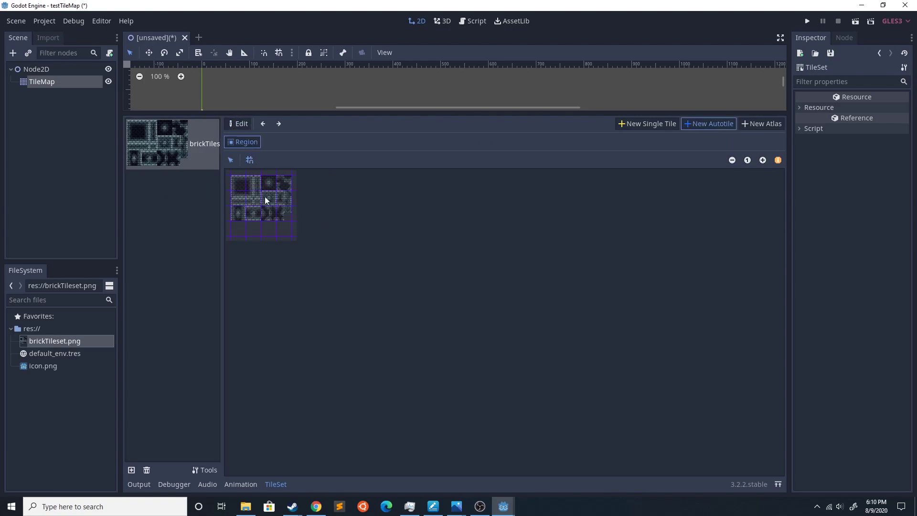
left_click(764, 161)
left_click(765, 161)
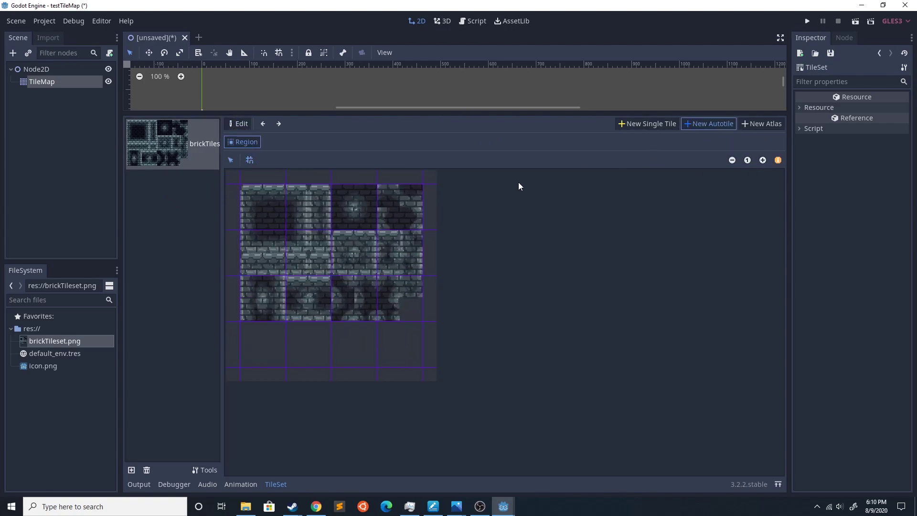
left_click_drag(253, 199, 420, 317)
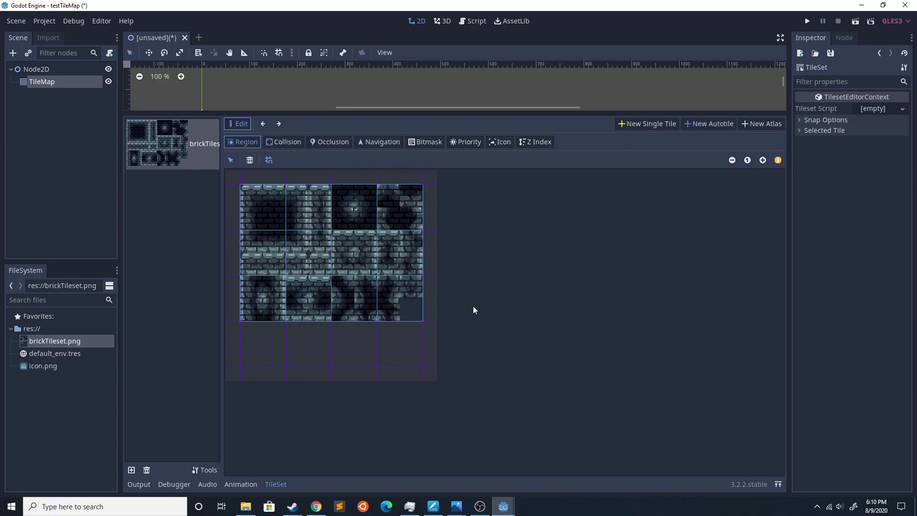
Set the snap step to 16×16 and redraw the region over the whole brick sheet.
left_click(801, 121)
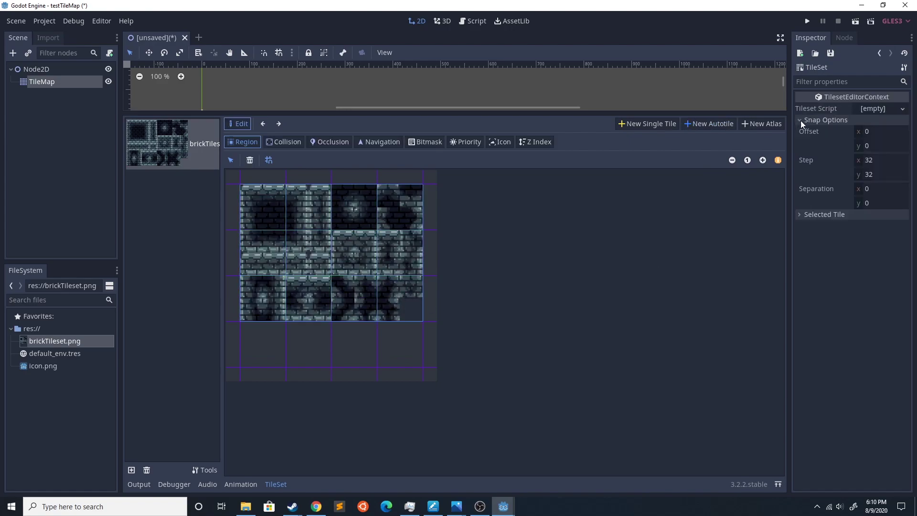
left_click(891, 162)
type("16")
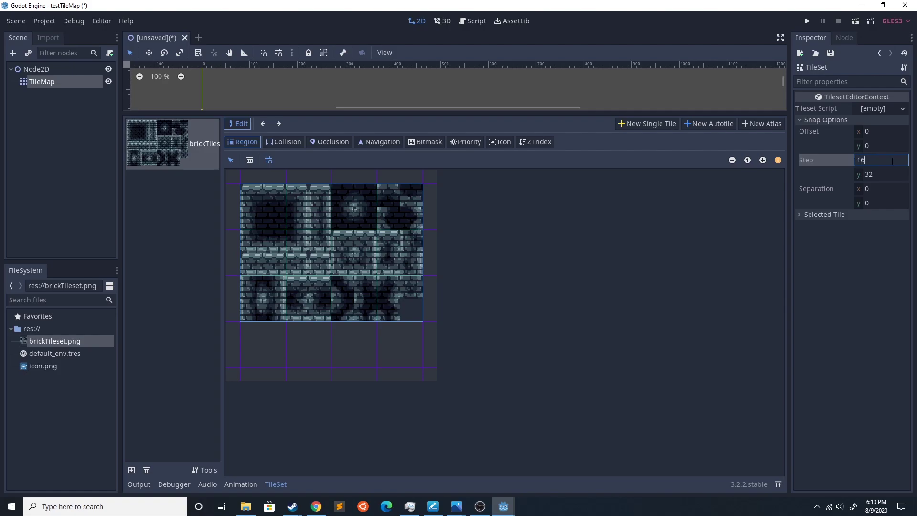
key("Tab")
type("16")
key("Return")
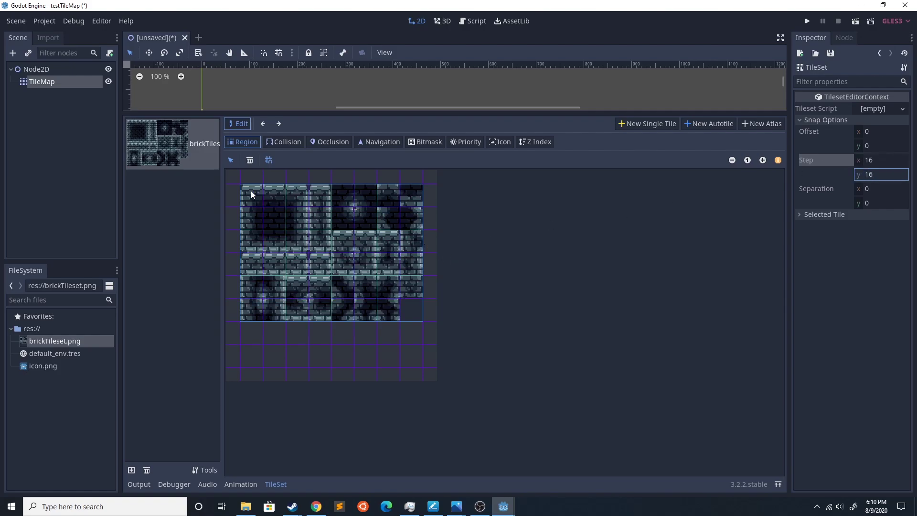
left_click_drag(251, 190, 408, 310)
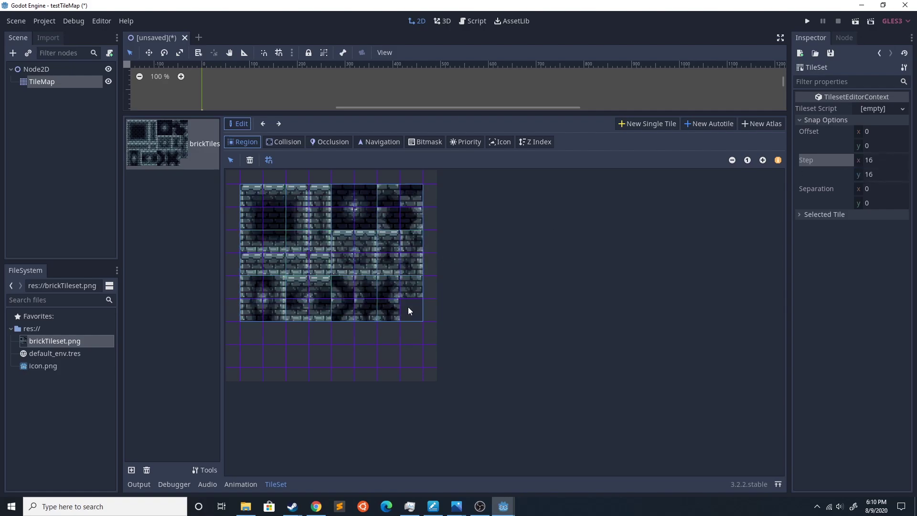
left_click(803, 214)
scroll(877, 294, "down", 1)
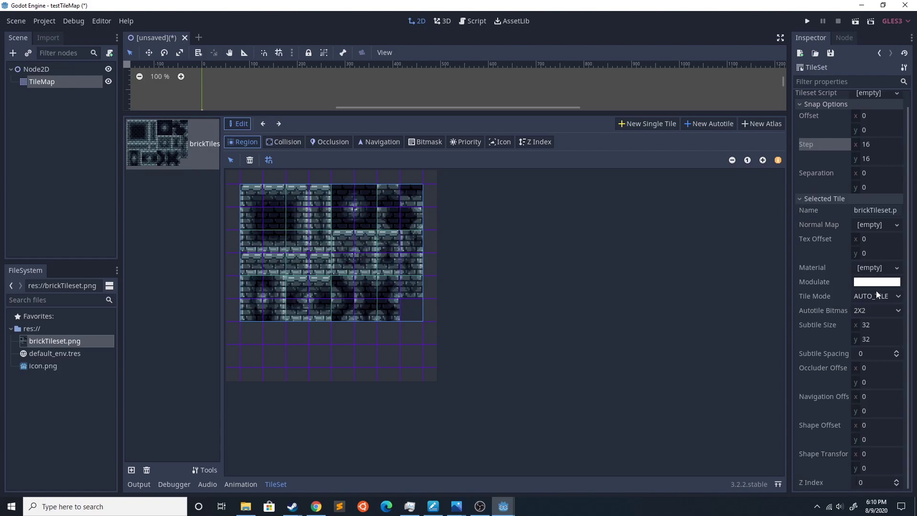
Set the autotile's Subtile Size to 16 by 16.
left_click(799, 325)
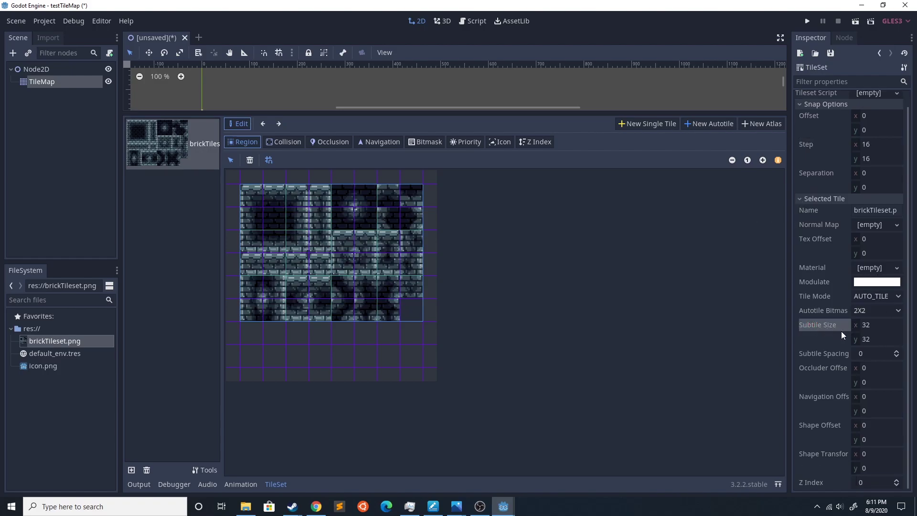
left_click(870, 328)
type("16")
key("Tab")
type("16")
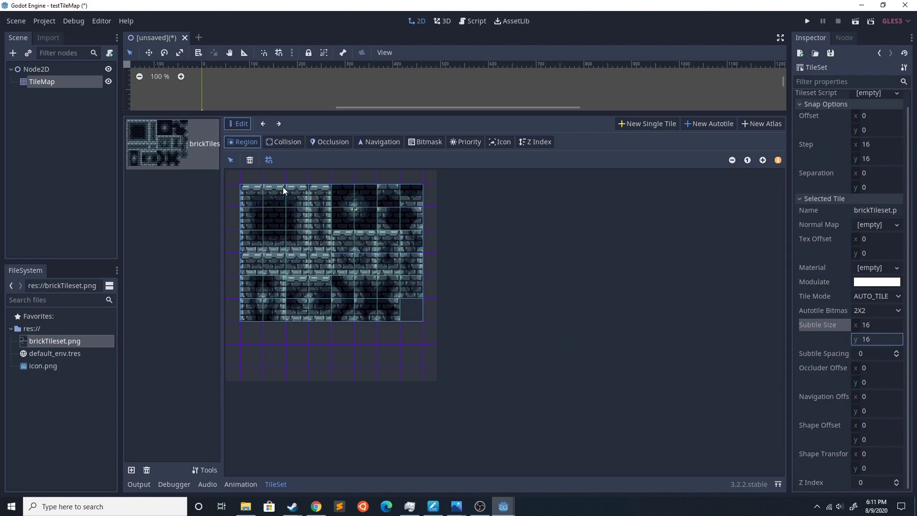
left_click(253, 191)
Choose 3X3 (minimal) as the Autotile Bitmask mode and switch to Bitmask editing.
left_click(883, 311)
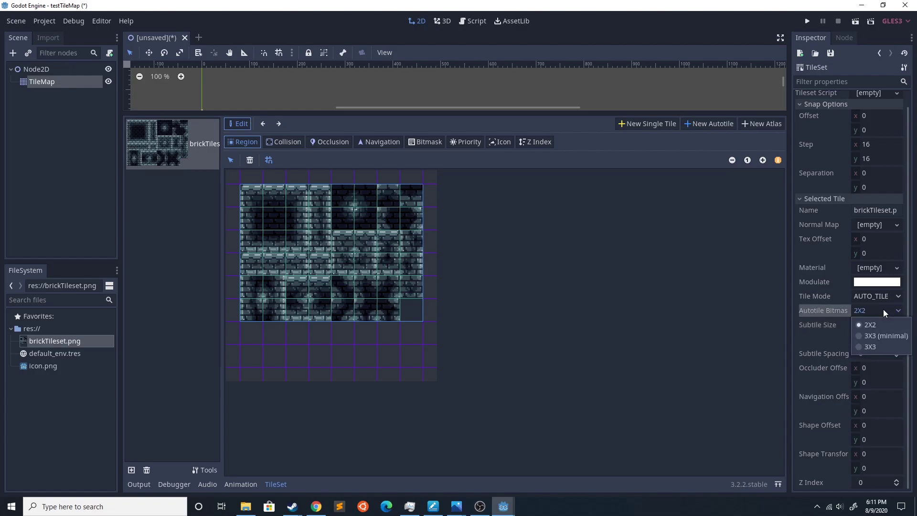
left_click(874, 340)
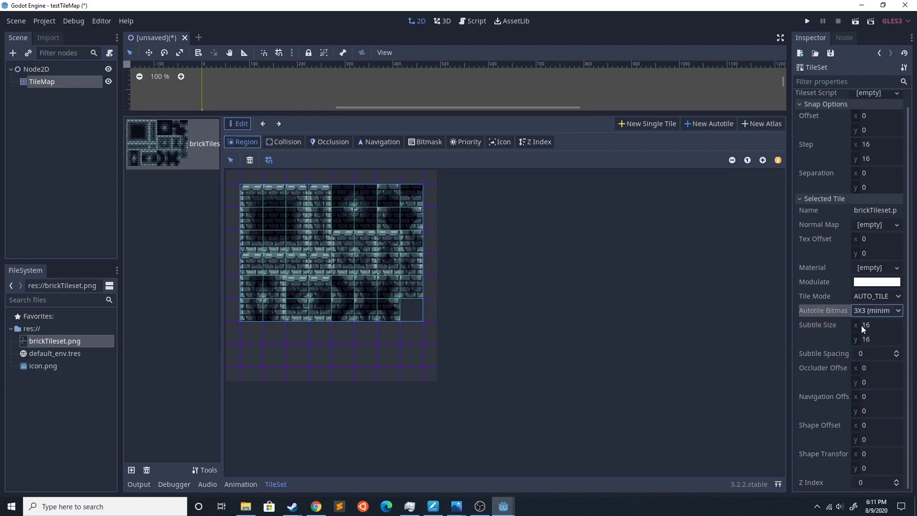
left_click(414, 146)
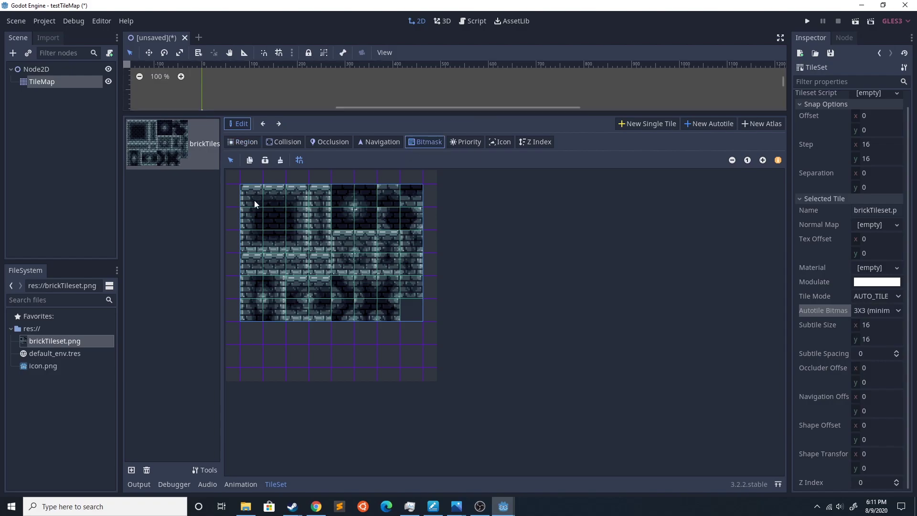
Mark a first bitmask cell on the top-left tile and bring up brickTilesetAutoMapTemplate.png in Photos.
scroll(254, 200, "up", 3, "ctrl")
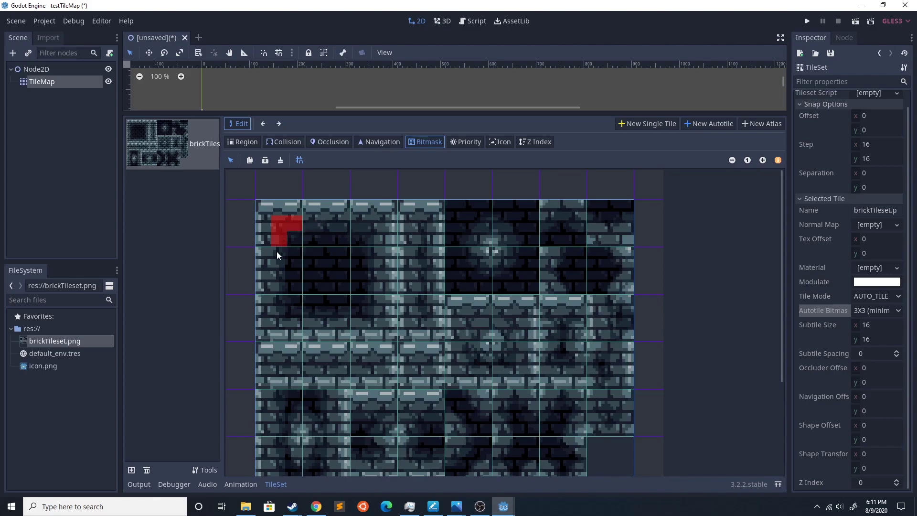
left_click(265, 226)
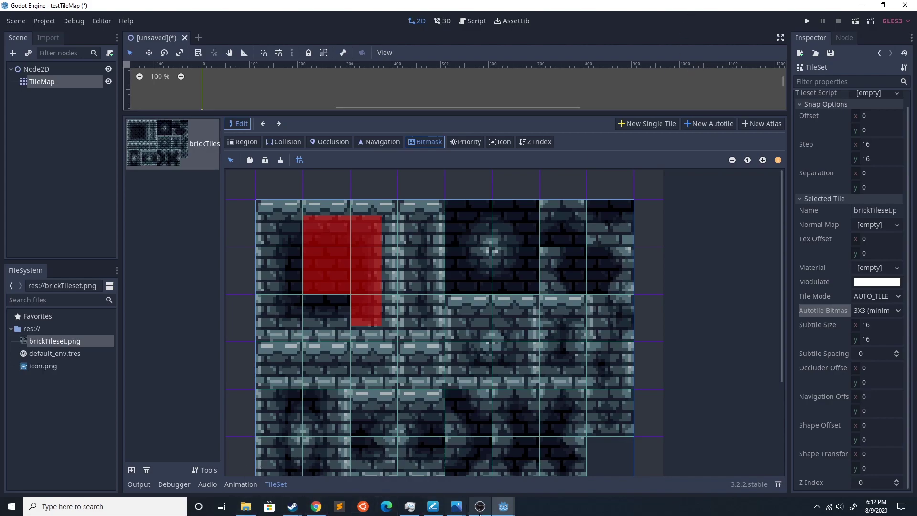
left_click(571, 466)
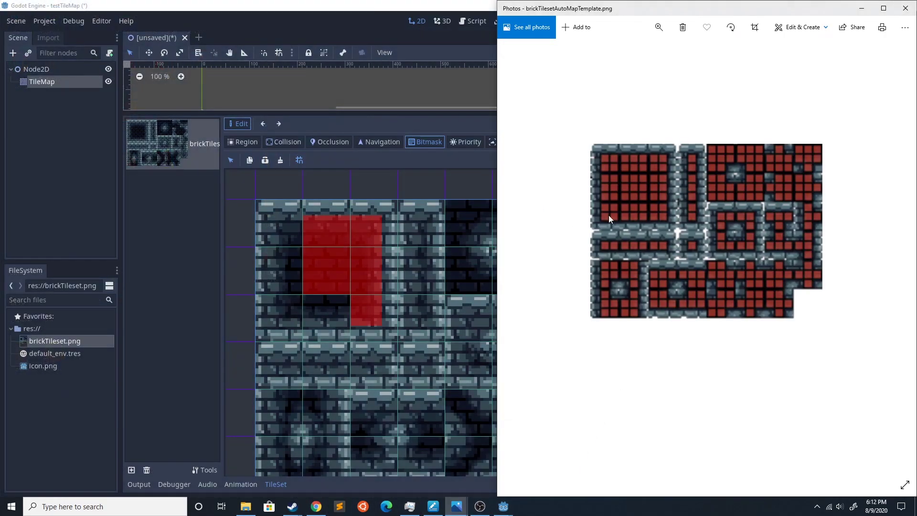
Place Godot beside the template and paint bitmask cells on the top and lower brick tiles to match it.
double_click(455, 5)
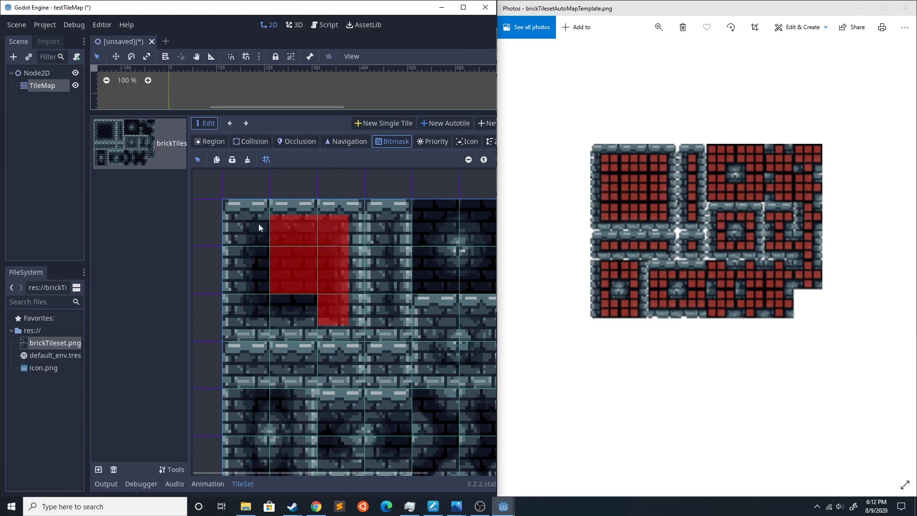
left_click_drag(264, 225, 243, 235)
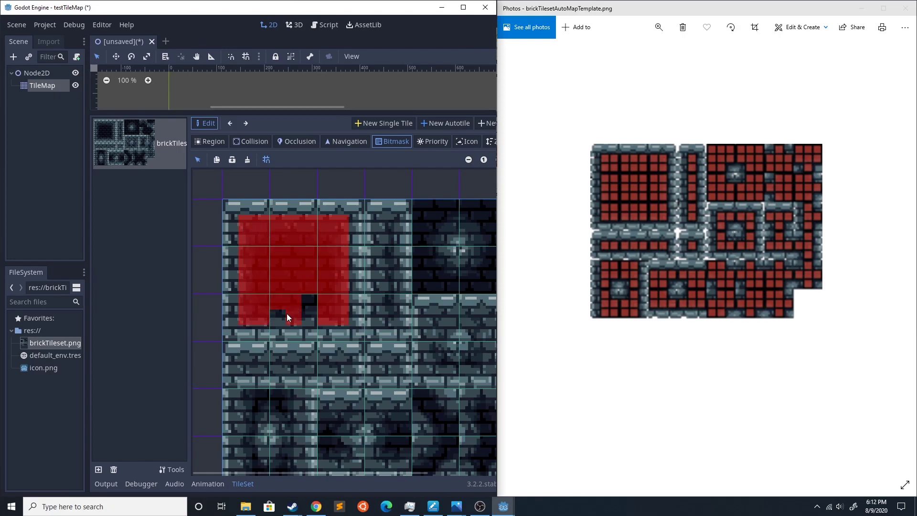
left_click_drag(287, 313, 317, 298)
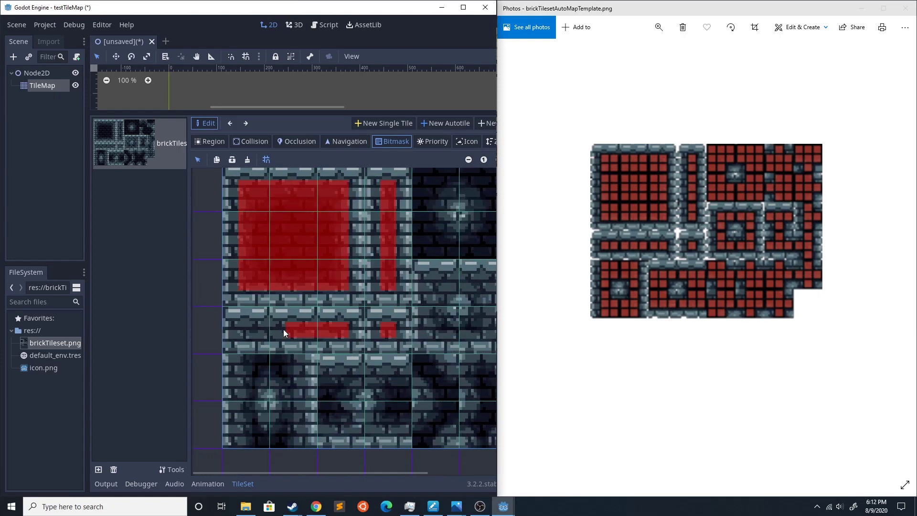
mouse_move(283, 328)
left_mouse_down()
mouse_move(249, 440)
mouse_move(262, 366)
mouse_move(400, 389)
mouse_move(327, 420)
mouse_move(357, 355)
mouse_move(372, 407)
mouse_move(404, 426)
mouse_move(405, 366)
mouse_move(444, 382)
mouse_move(367, 385)
mouse_move(310, 336)
mouse_move(327, 306)
mouse_move(307, 211)
mouse_move(320, 263)
mouse_move(461, 190)
mouse_move(444, 258)
mouse_move(419, 249)
mouse_move(413, 308)
mouse_move(463, 344)
mouse_move(437, 388)
left_mouse_up()
scroll(327, 419, "right", 2)
scroll(366, 380, "right", 1)
scroll(327, 309, "up", 1)
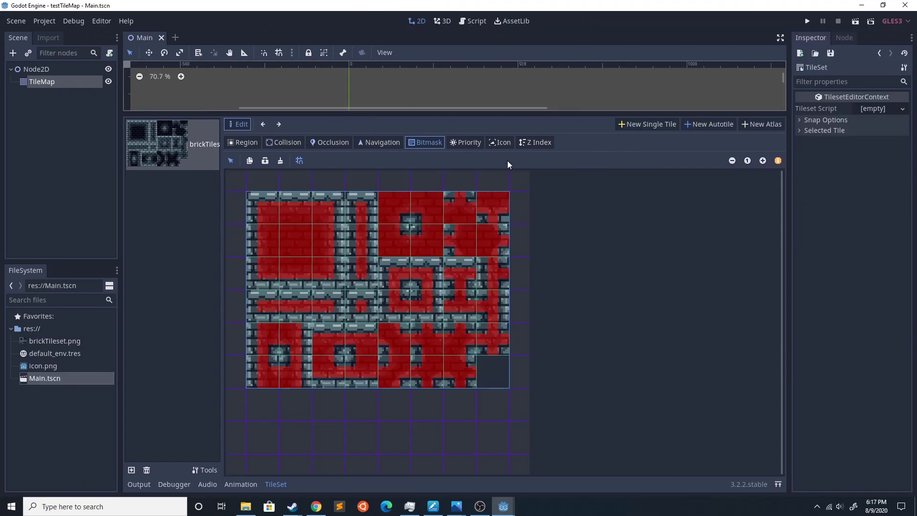
Select the TileMap and paint a run of brick tiles onto the canvas.
left_click(57, 82)
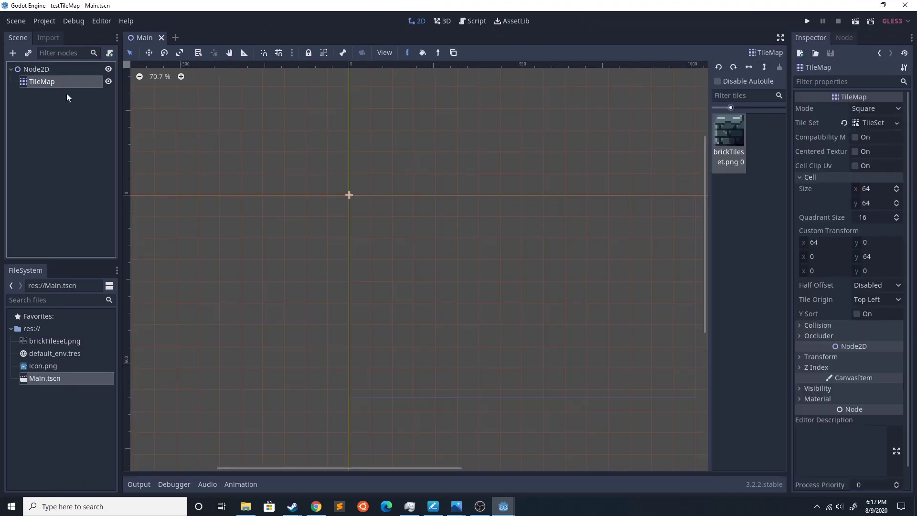
mouse_move(354, 205)
left_mouse_down()
mouse_move(419, 208)
mouse_move(344, 230)
mouse_move(468, 244)
left_mouse_up()
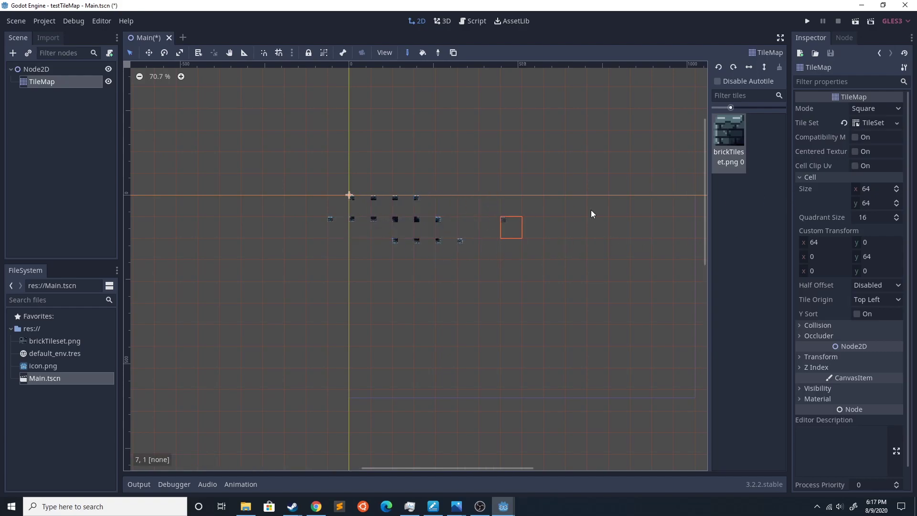
scroll(824, 220, "down", 1)
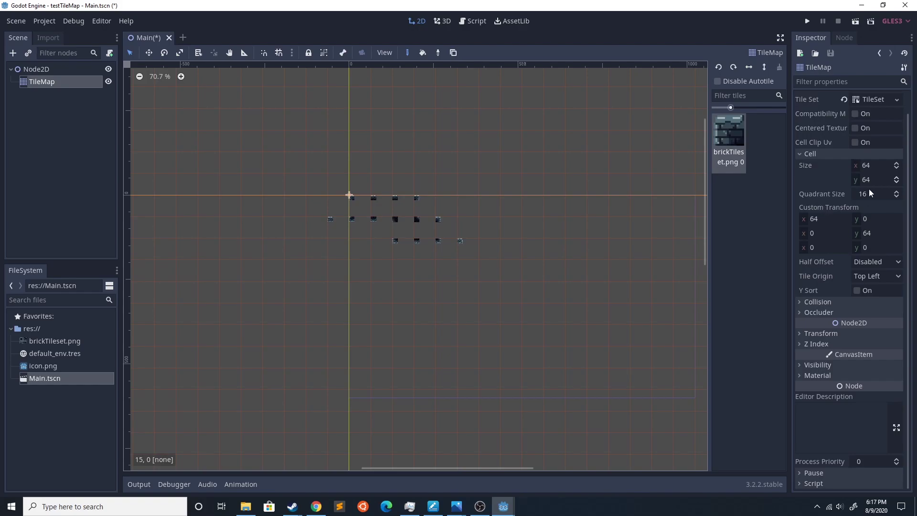
Change the TileMap's Cell Size from 64 to 16 by 16.
left_click(882, 167)
type("16")
key("Tab")
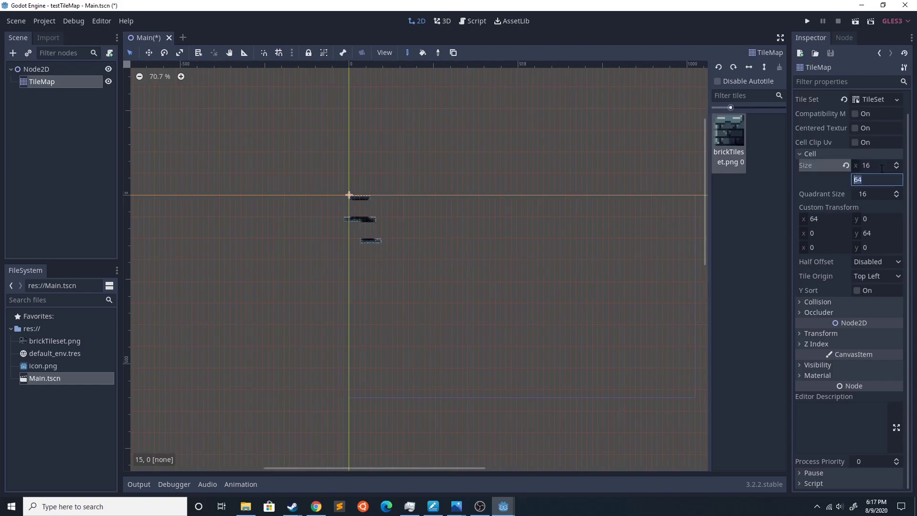
type("16")
key("Tab")
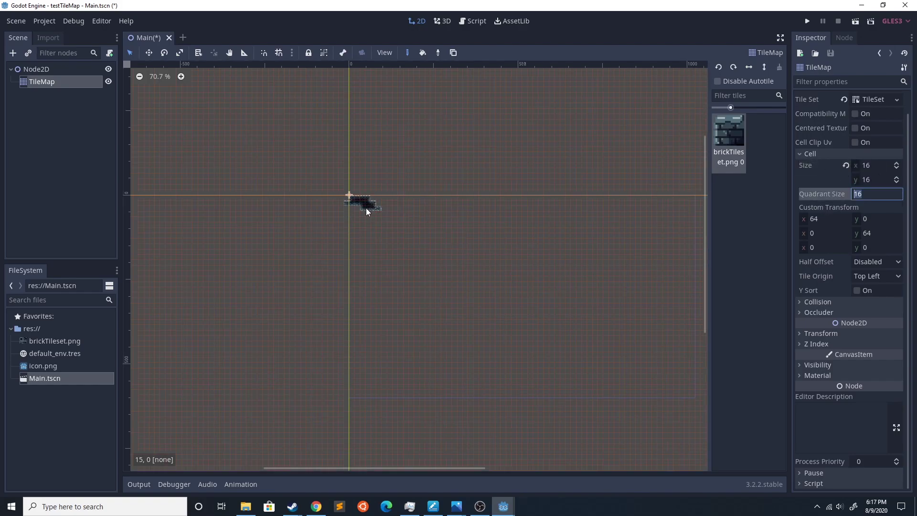
scroll(365, 212, "up", 7)
Paint more brick wall sections leftward and downward, letting edges and corners autotile together.
scroll(382, 196, "up", 1)
mouse_move(382, 196)
left_mouse_down()
mouse_move(366, 226)
mouse_move(367, 254)
mouse_move(388, 213)
mouse_move(409, 265)
mouse_move(386, 323)
mouse_move(348, 294)
mouse_move(395, 328)
mouse_move(361, 330)
mouse_move(407, 355)
mouse_move(478, 374)
mouse_move(501, 356)
mouse_move(495, 323)
mouse_move(540, 314)
mouse_move(579, 290)
mouse_move(600, 243)
mouse_move(547, 257)
mouse_move(500, 146)
mouse_move(578, 227)
mouse_move(411, 199)
mouse_move(595, 164)
mouse_move(516, 204)
mouse_move(375, 108)
mouse_move(557, 88)
mouse_move(484, 152)
mouse_move(634, 240)
left_mouse_up()
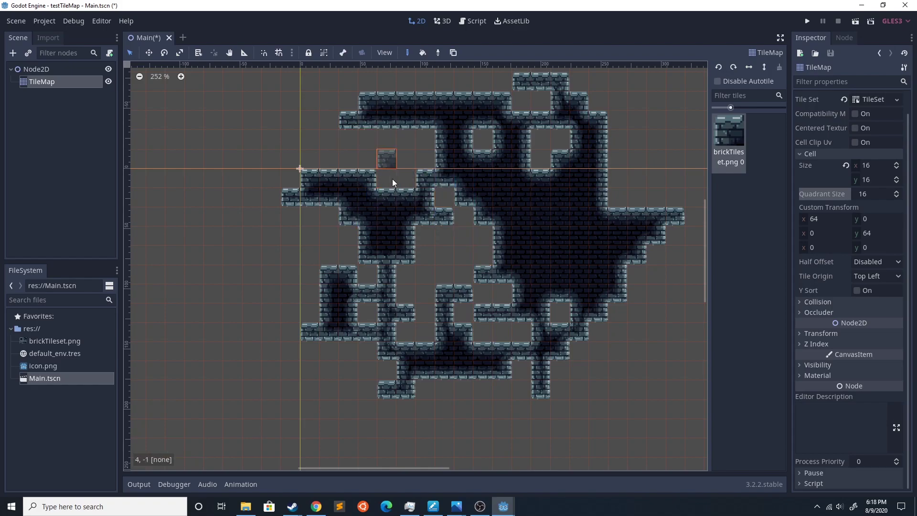
mouse_move(308, 162)
left_mouse_down()
mouse_move(236, 144)
mouse_move(330, 180)
mouse_move(274, 194)
mouse_move(312, 303)
mouse_move(357, 346)
mouse_move(384, 279)
mouse_move(325, 331)
mouse_move(448, 370)
mouse_move(310, 311)
mouse_move(568, 232)
mouse_move(409, 246)
mouse_move(487, 240)
left_mouse_up()
scroll(428, 205, "up", 3)
scroll(525, 290, "down", 2)
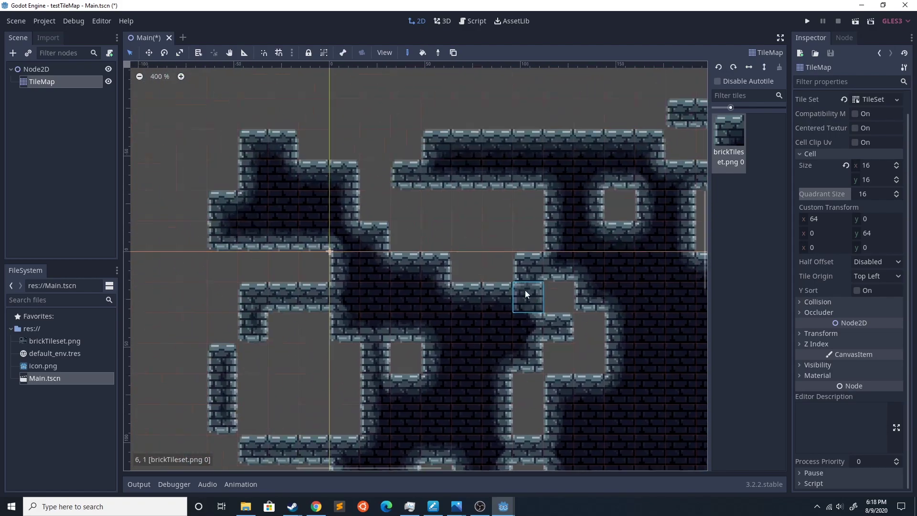
scroll(563, 264, "down", 3)
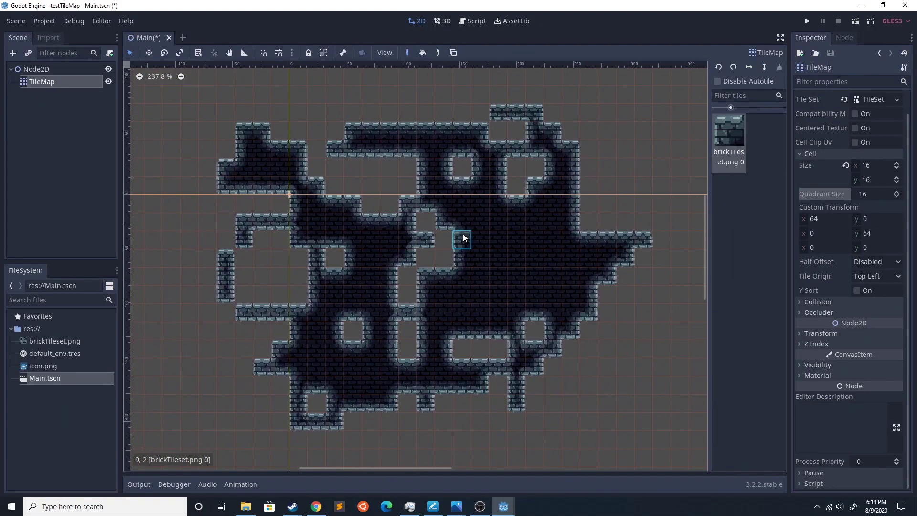